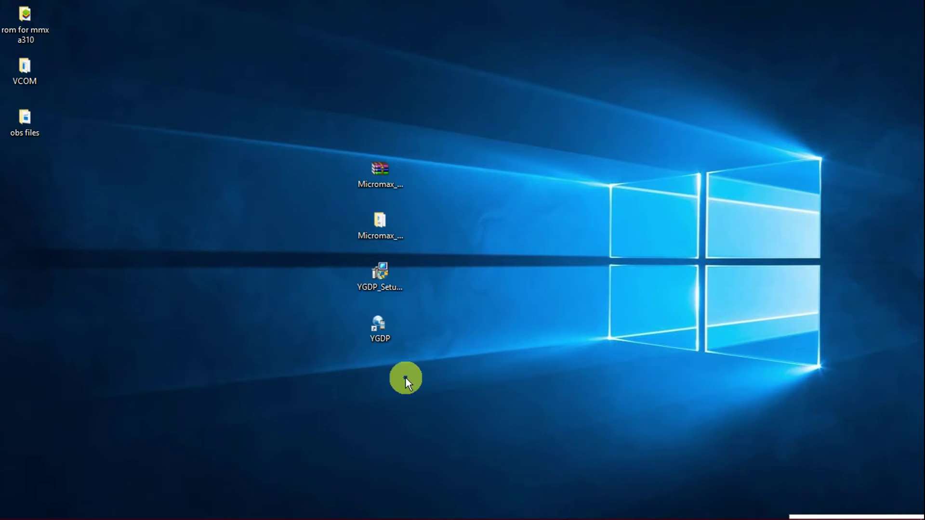
Restore the Firefox search results and open the 'Download Micromax Stock Rom for all models - Android MTK' result
mouse_move(163, 515)
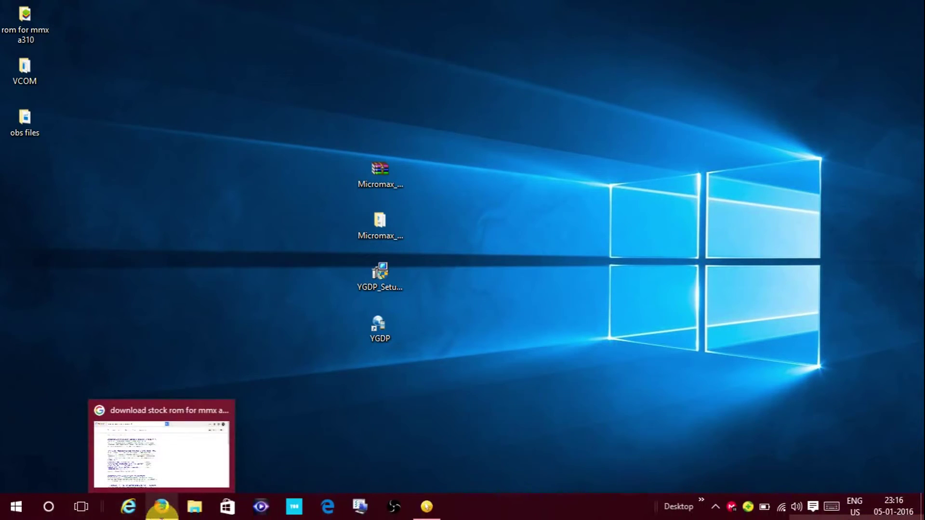
click(162, 517)
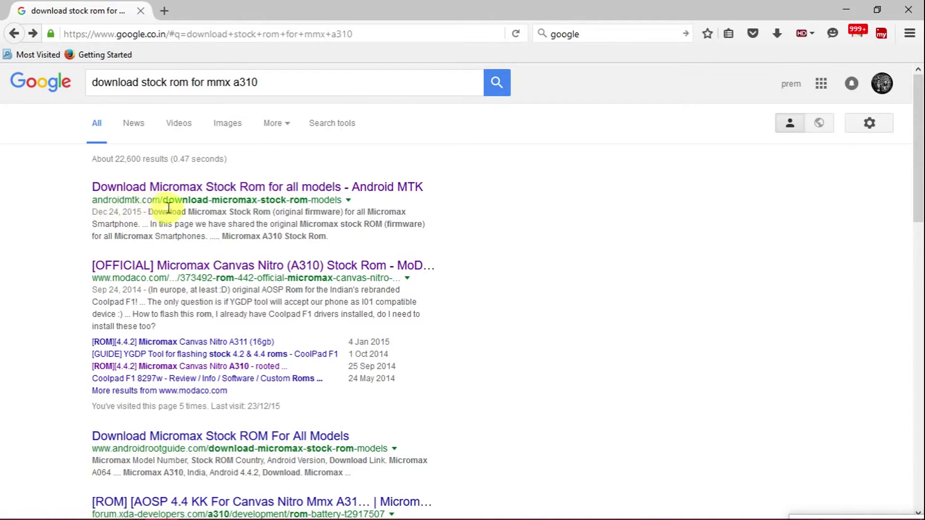
click(175, 191)
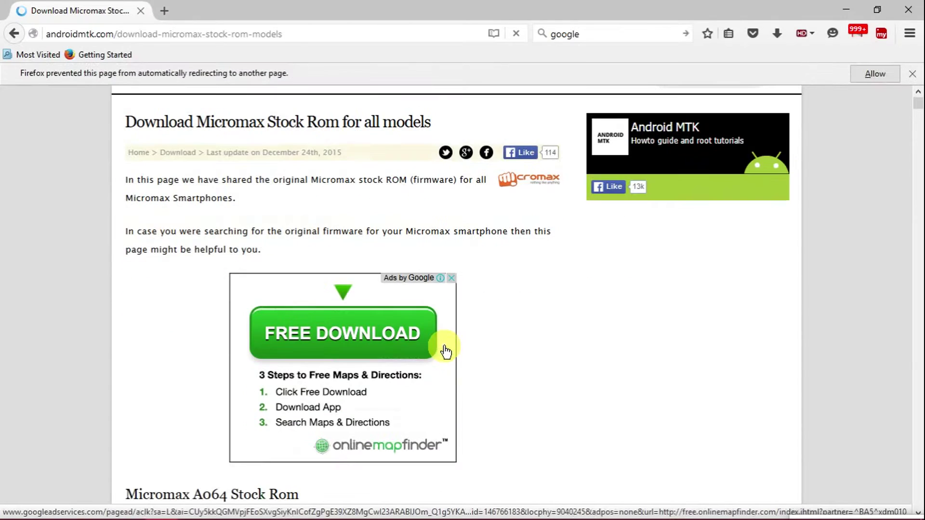
Scroll down the Android MTK page to the Micromax A310 Stock Rom entry for Android 4.4.2
scroll(446, 351, down, 12)
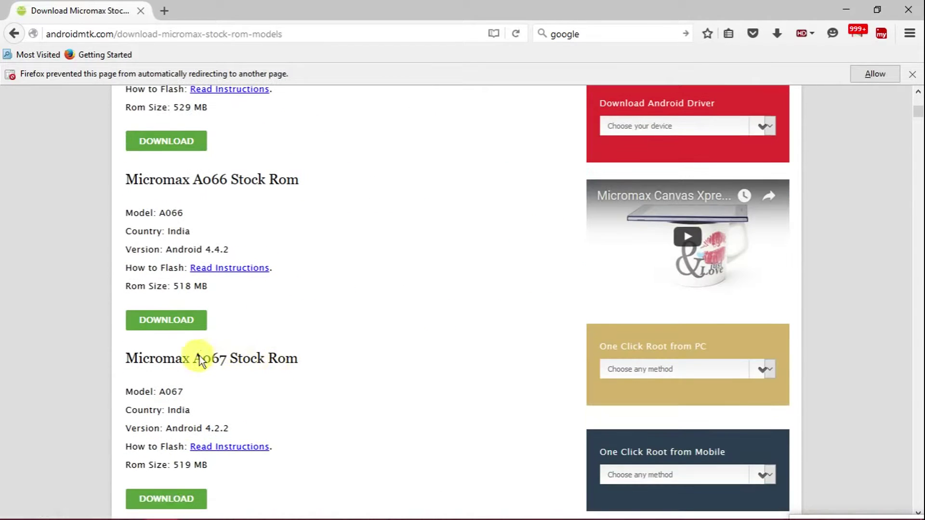
scroll(327, 373, down, 15)
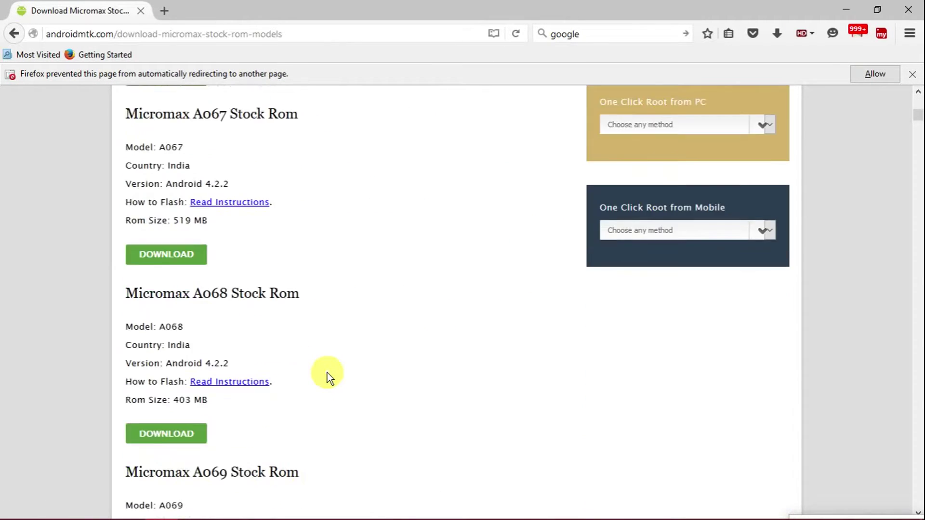
scroll(328, 373, down, 15)
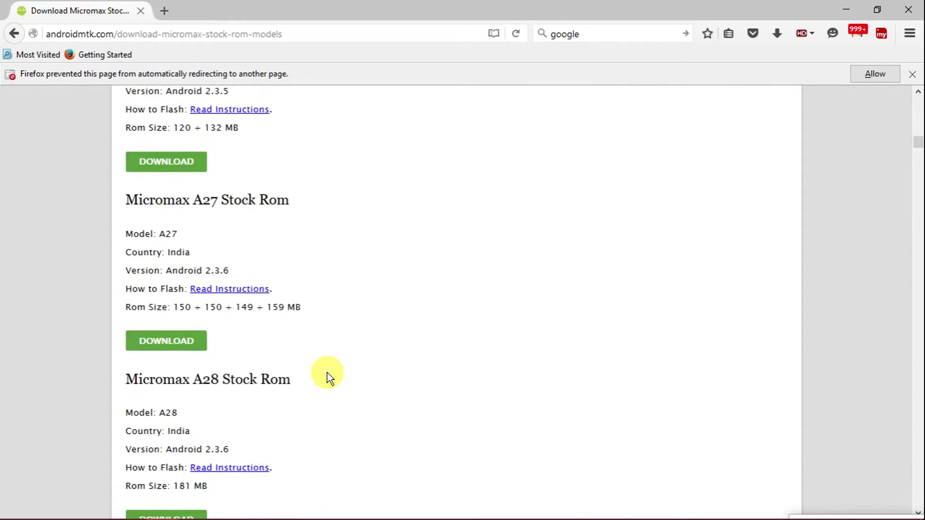
scroll(327, 373, down, 5)
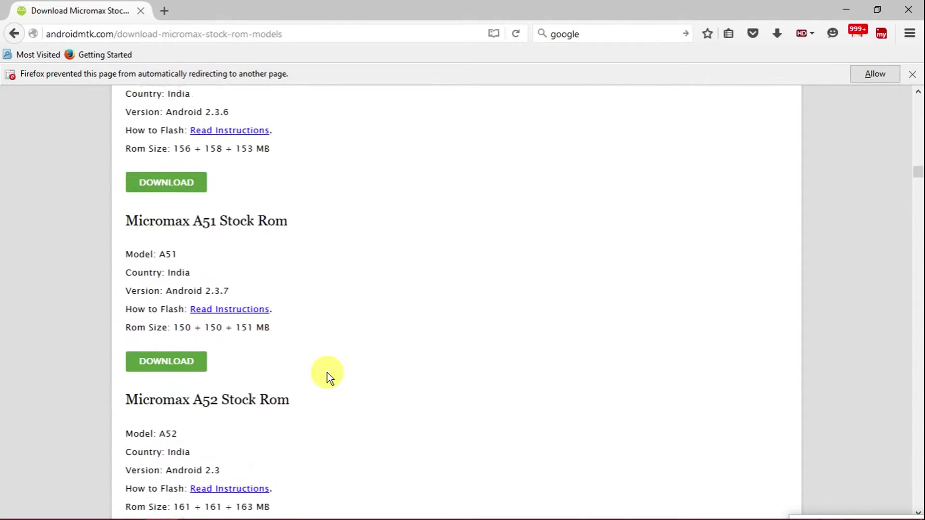
scroll(318, 340, down, 15)
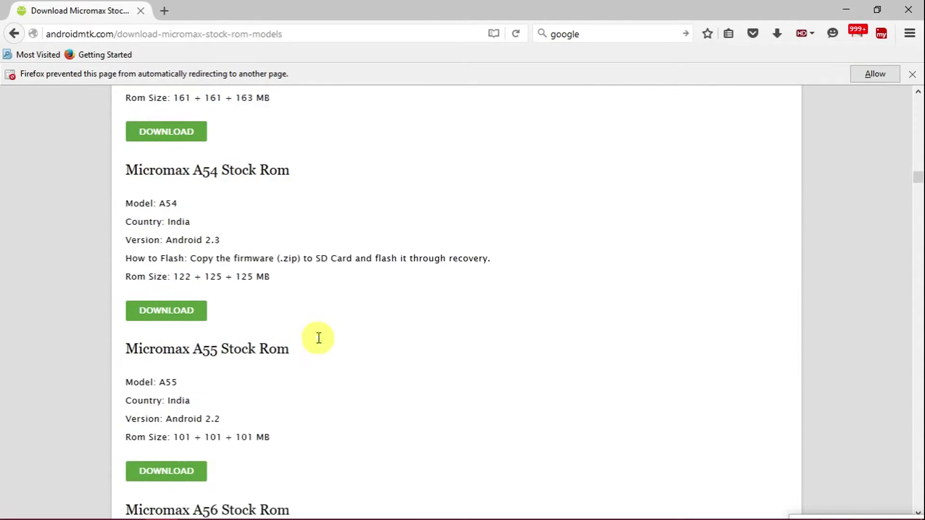
scroll(318, 340, down, 15)
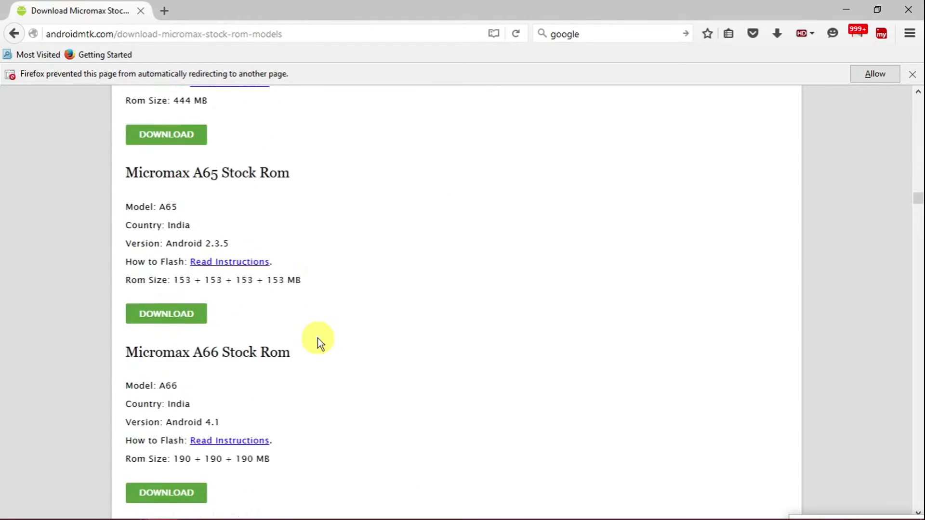
scroll(317, 339, down, 15)
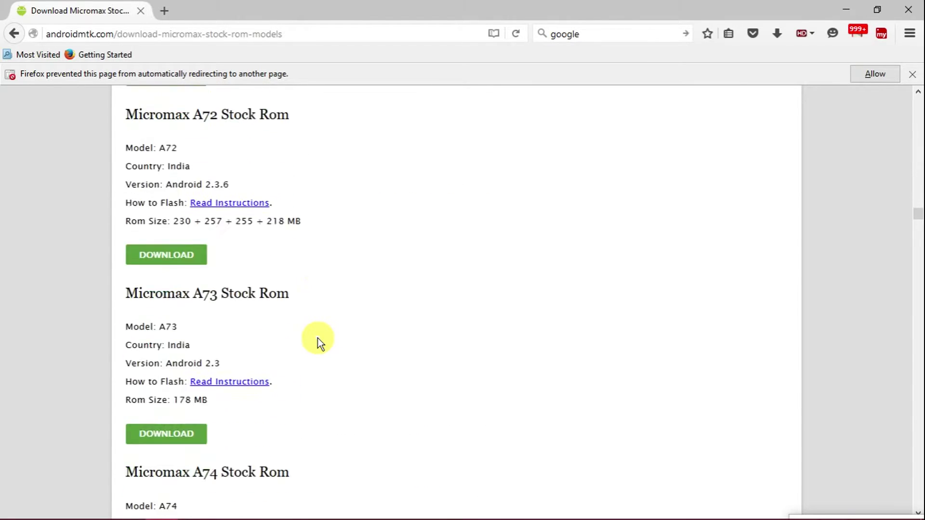
scroll(318, 339, down, 15)
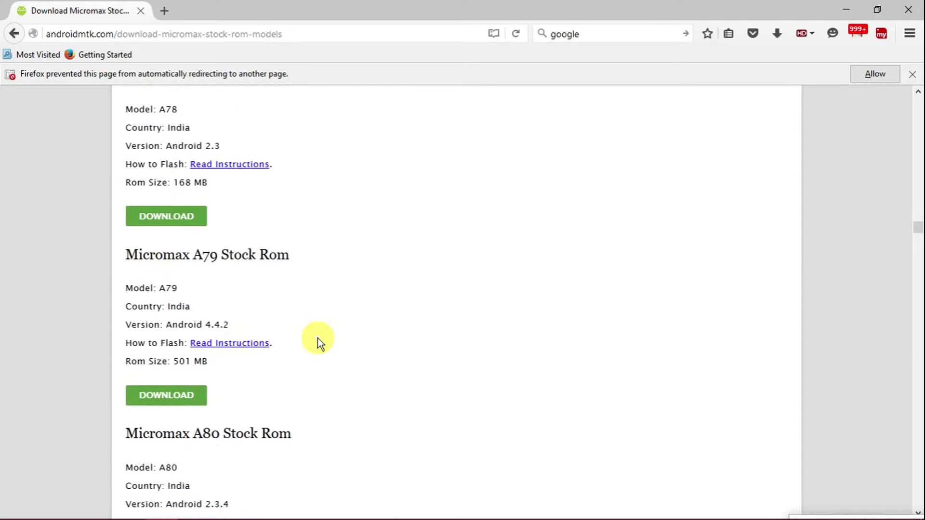
scroll(317, 339, down, 15)
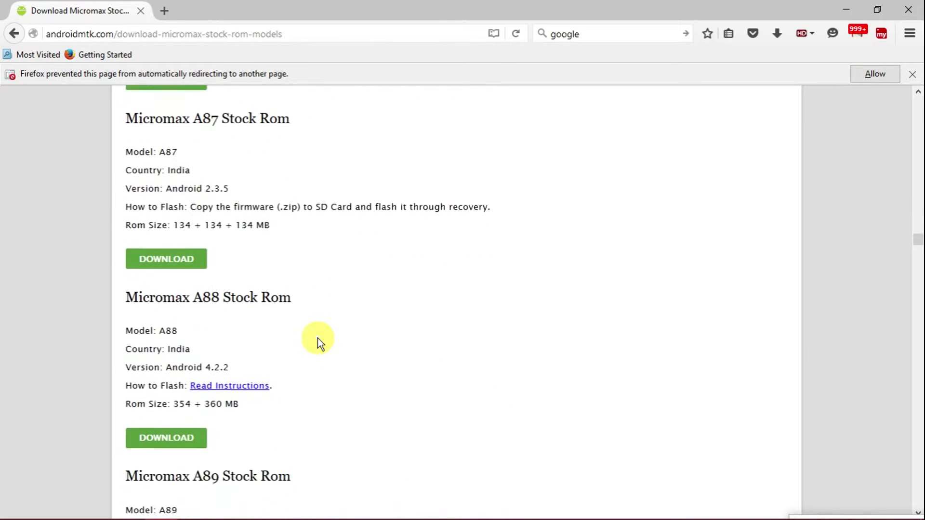
scroll(317, 338, down, 15)
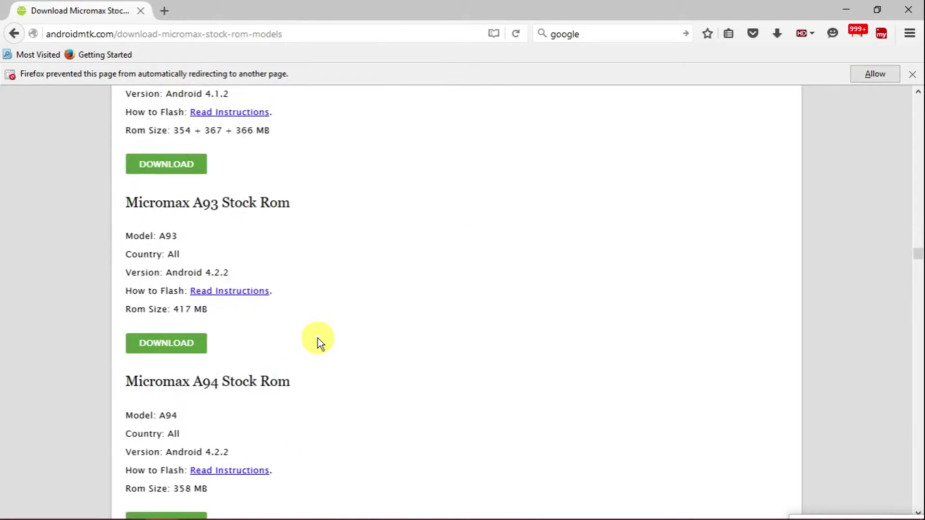
scroll(318, 339, down, 8)
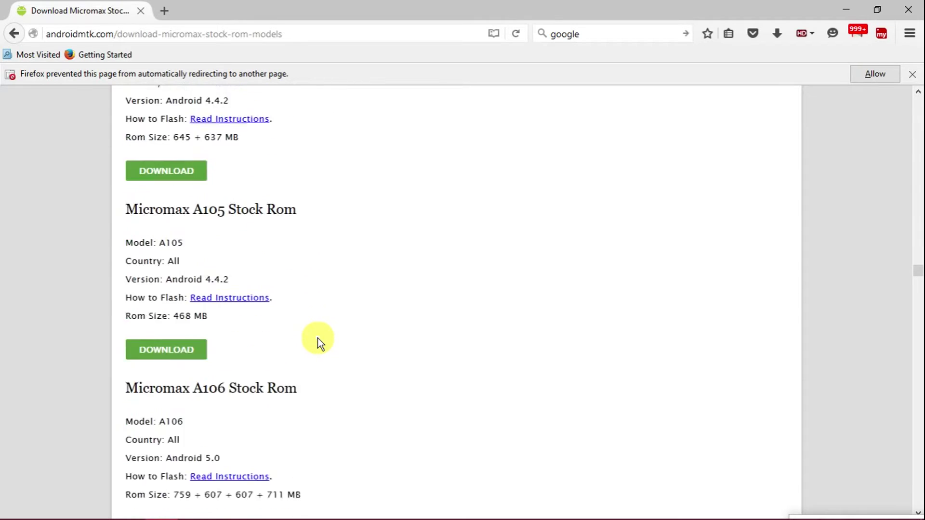
scroll(318, 338, down, 10)
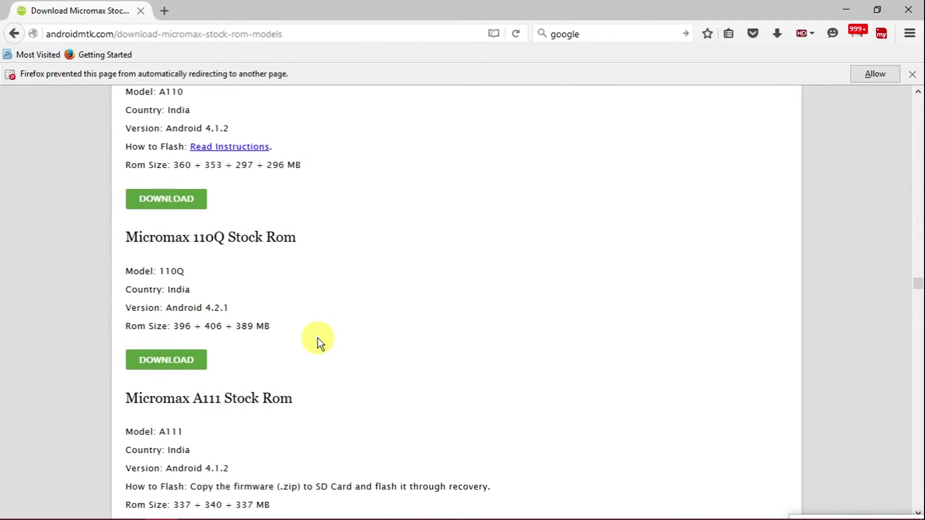
scroll(318, 338, down, 10)
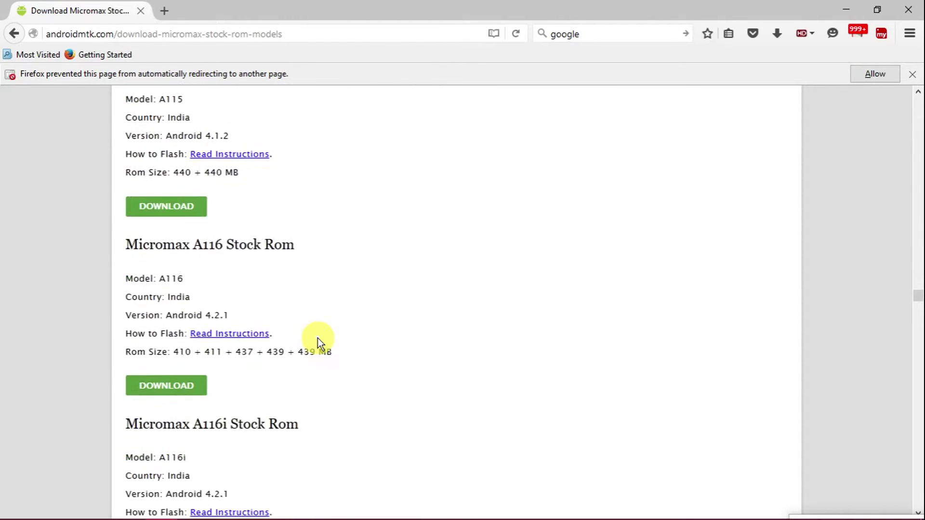
scroll(318, 338, down, 20)
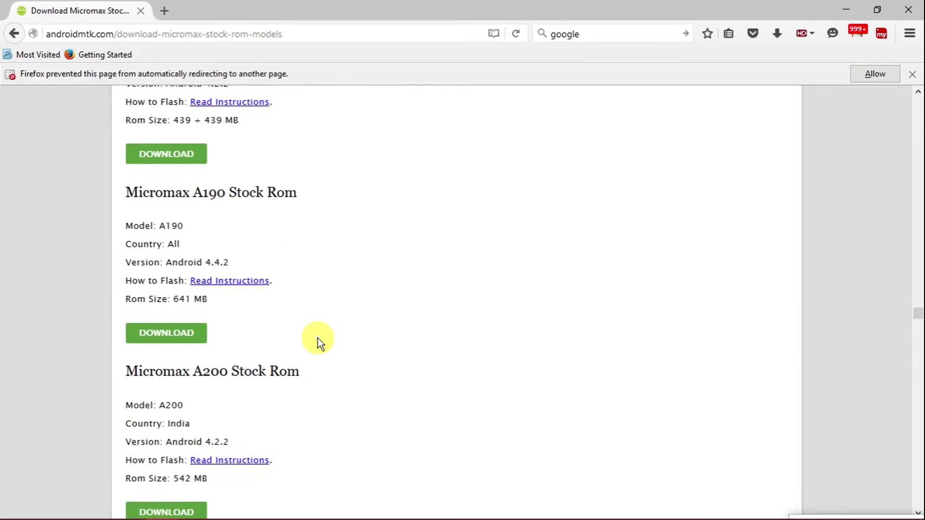
scroll(317, 338, down, 15)
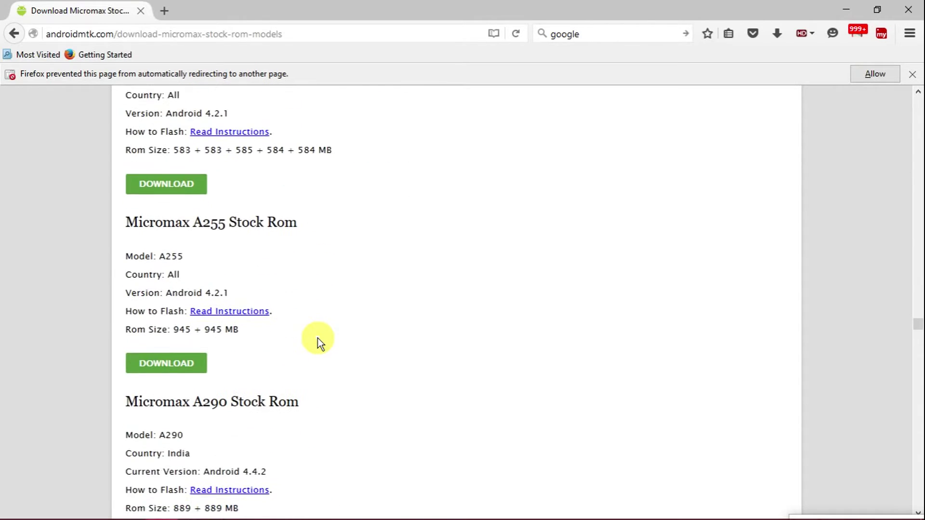
scroll(318, 338, down, 5)
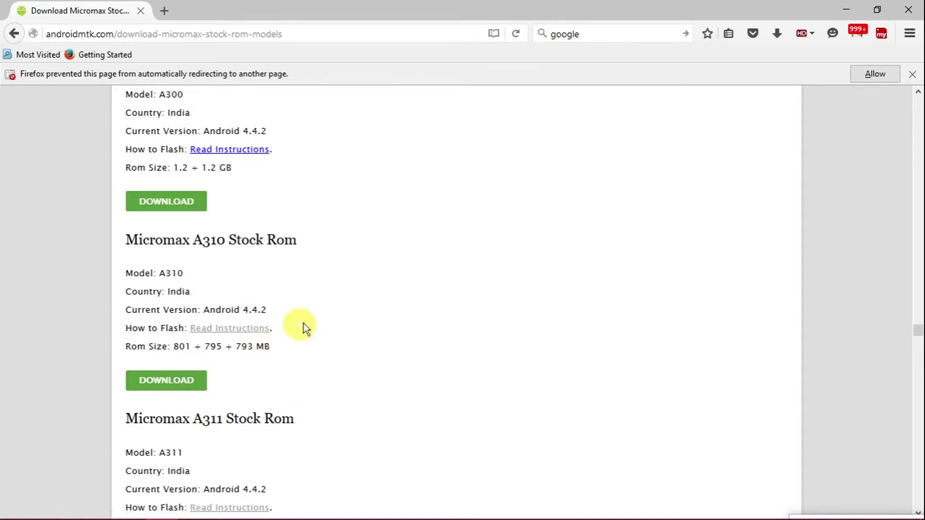
Minimize Firefox so the desktop shows
click(844, 12)
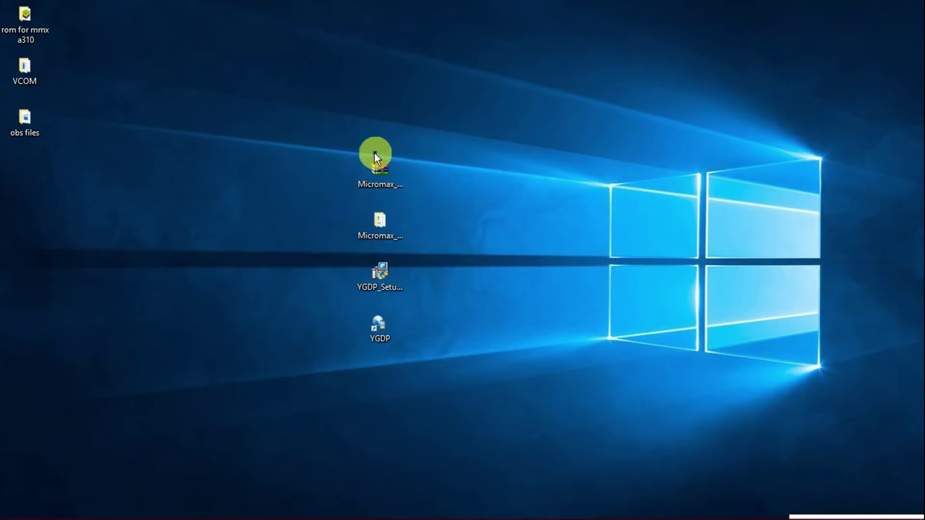
Extract the Micromax_A310 .rar onto the desktop and select the resulting Micromax_A310_V3_07.11.14 folder
right_click(380, 178)
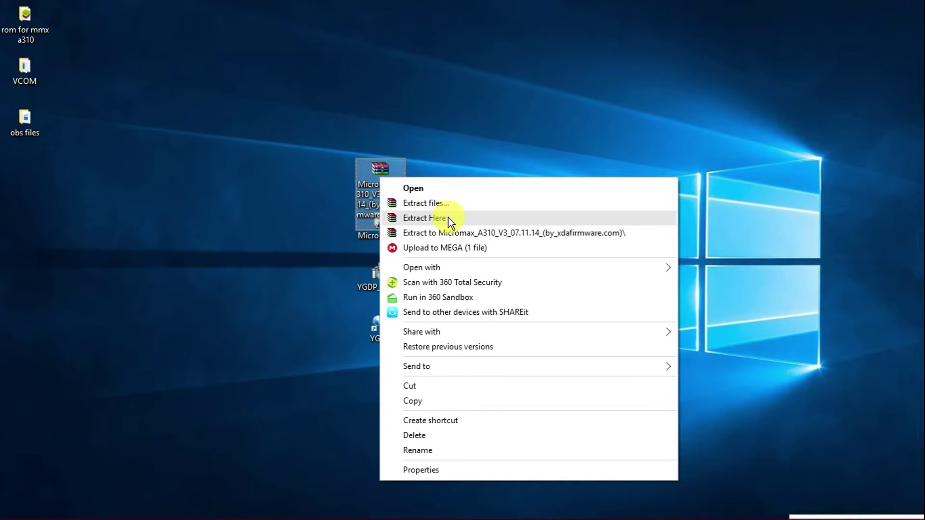
click(283, 267)
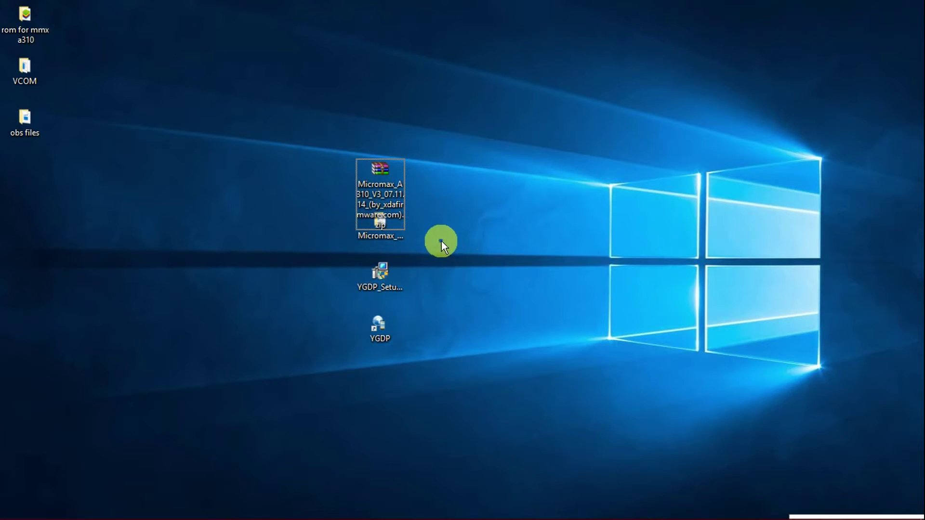
click(382, 240)
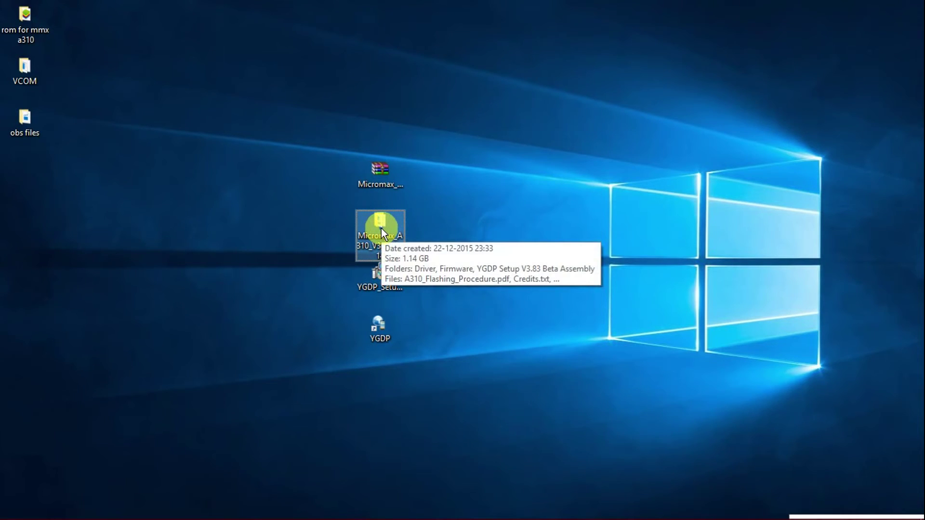
Go into the Micromax folder's Driver subfolder and run adb-setup-1.4.2.exe
double_click(381, 228)
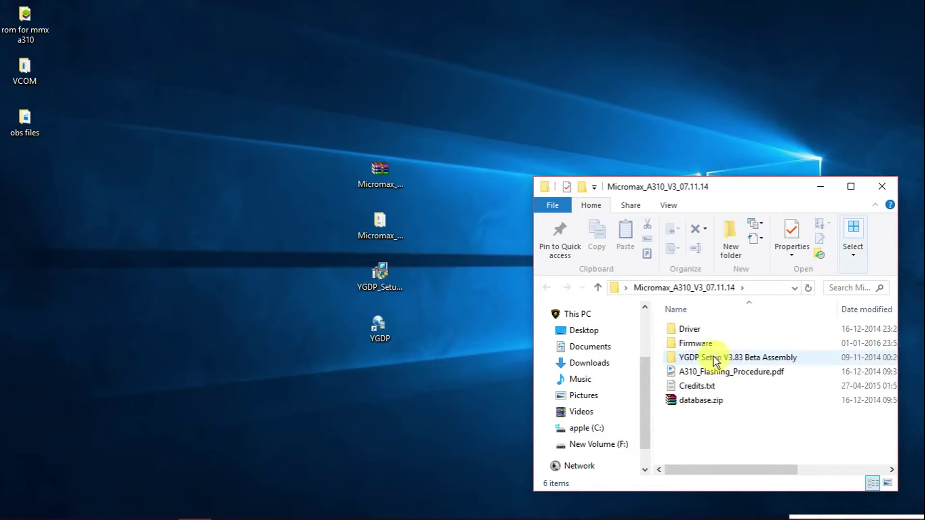
double_click(719, 330)
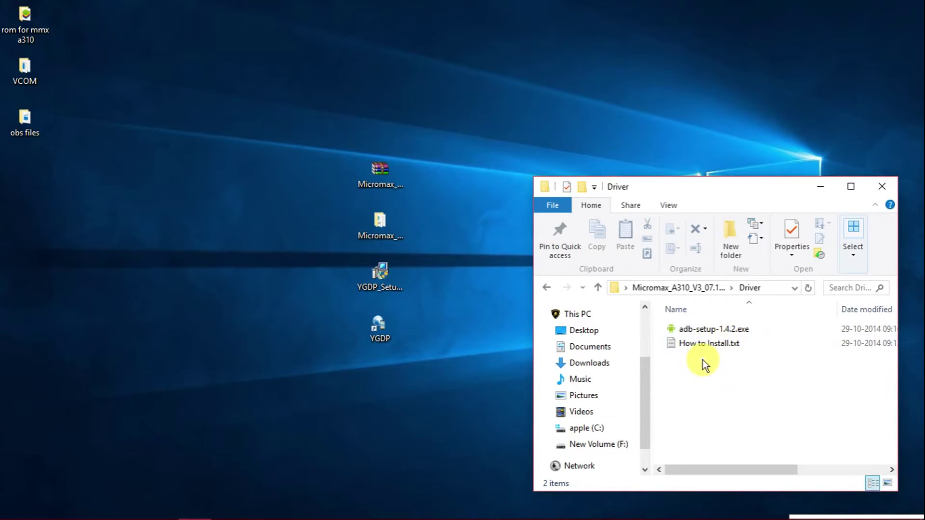
double_click(698, 334)
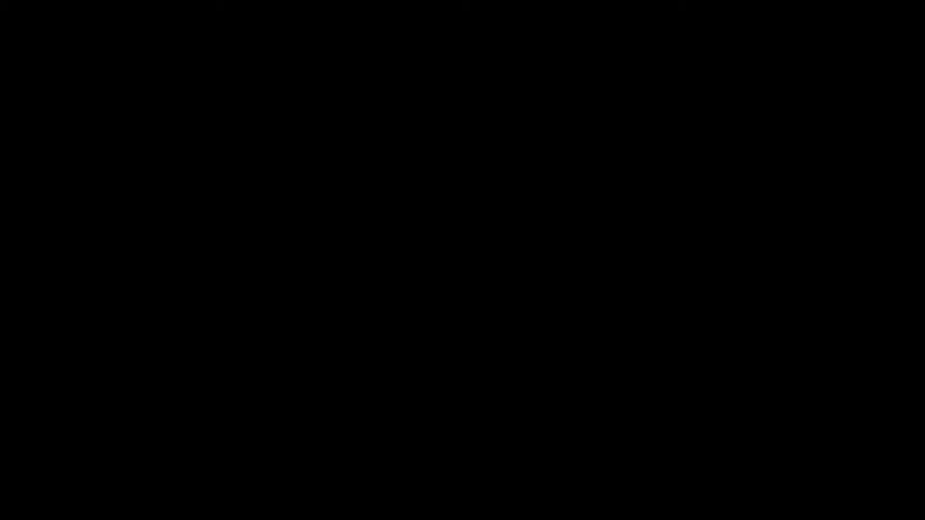
Allow the ADB installer, then close its console and the Driver folder window without installing
click(526, 281)
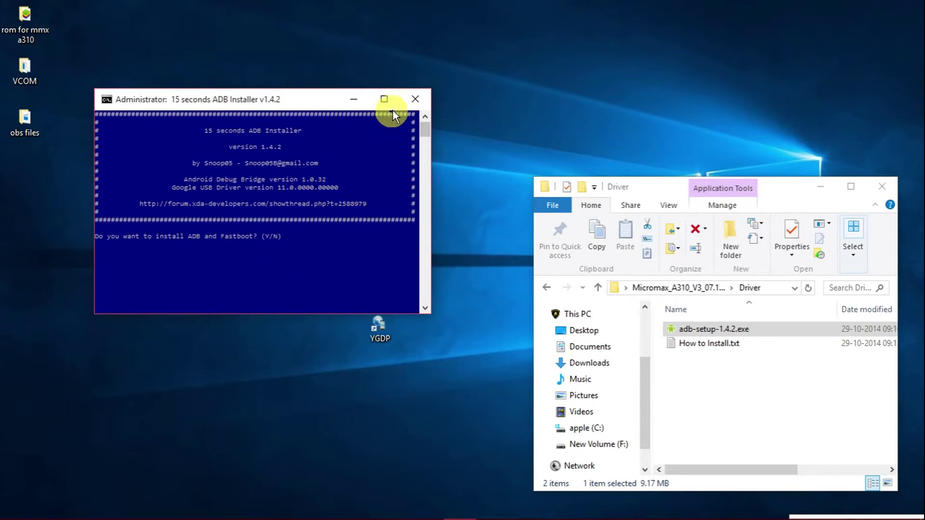
click(413, 99)
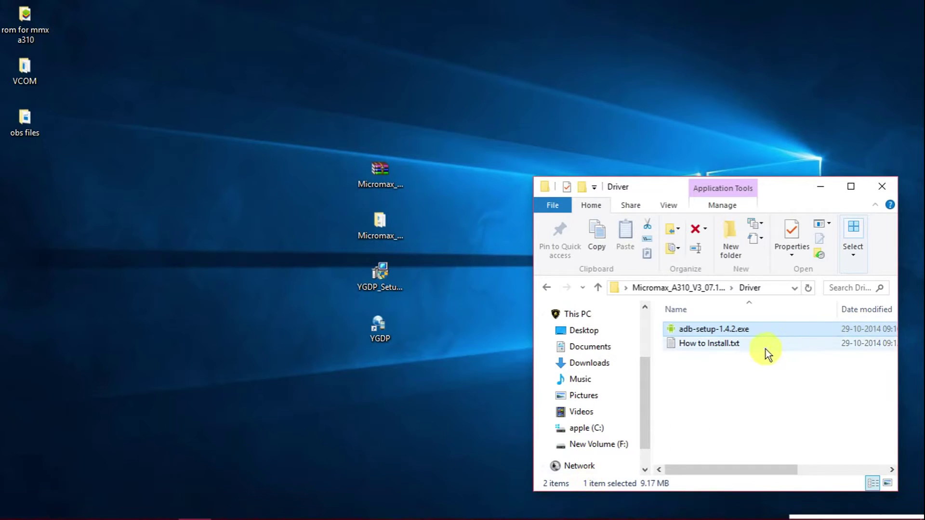
click(881, 188)
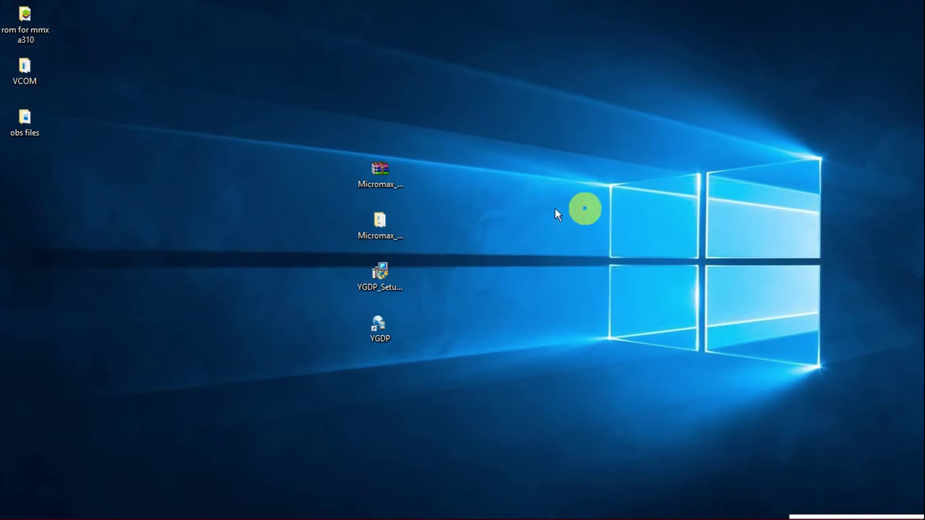
View the Micromax folder's YGDP Setup subfolder, then minimize Explorer
double_click(387, 236)
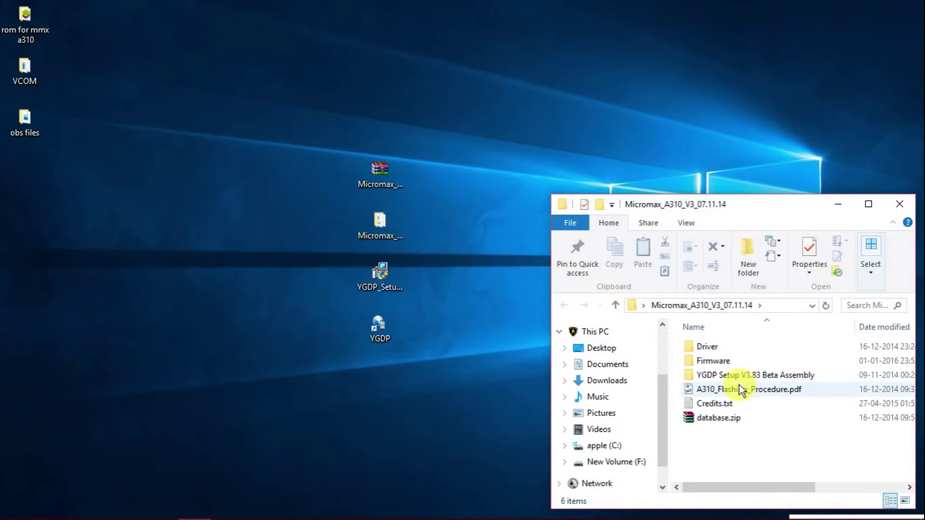
double_click(739, 378)
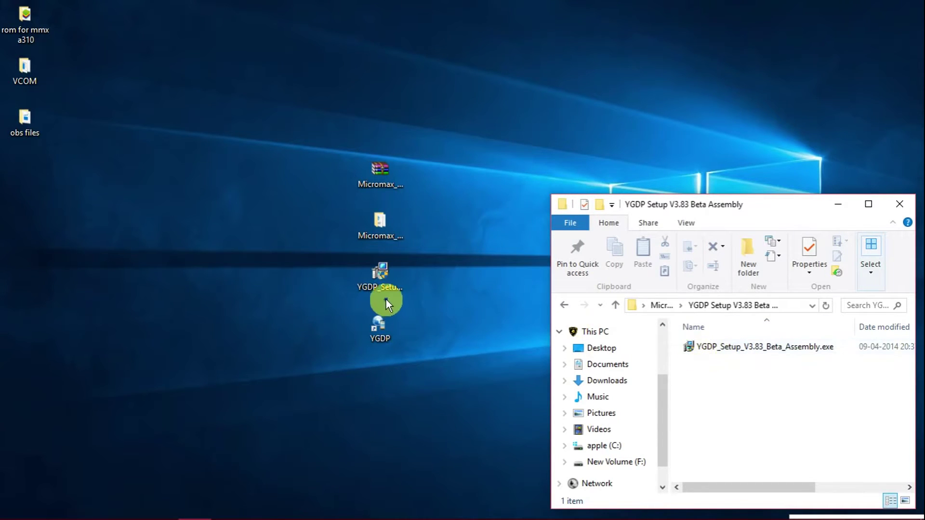
click(843, 207)
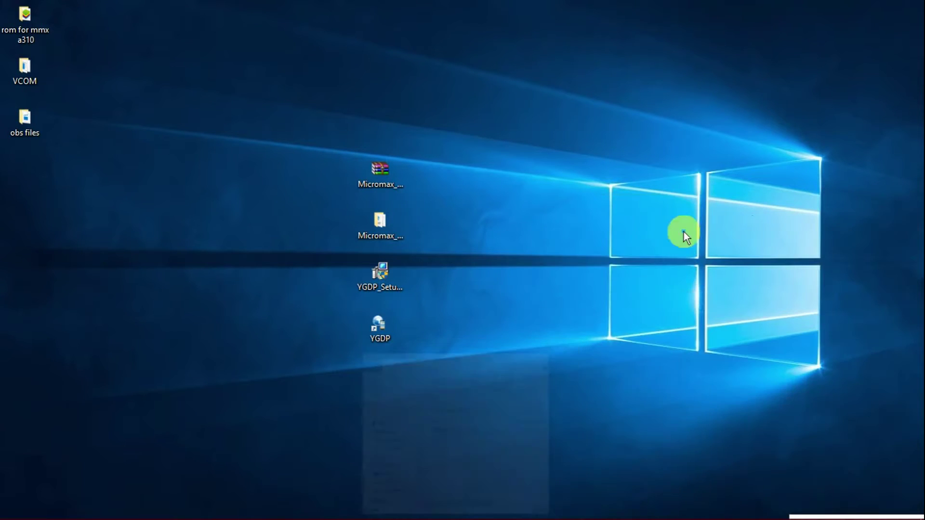
Run the YGDP desktop shortcut as administrator
right_click(380, 281)
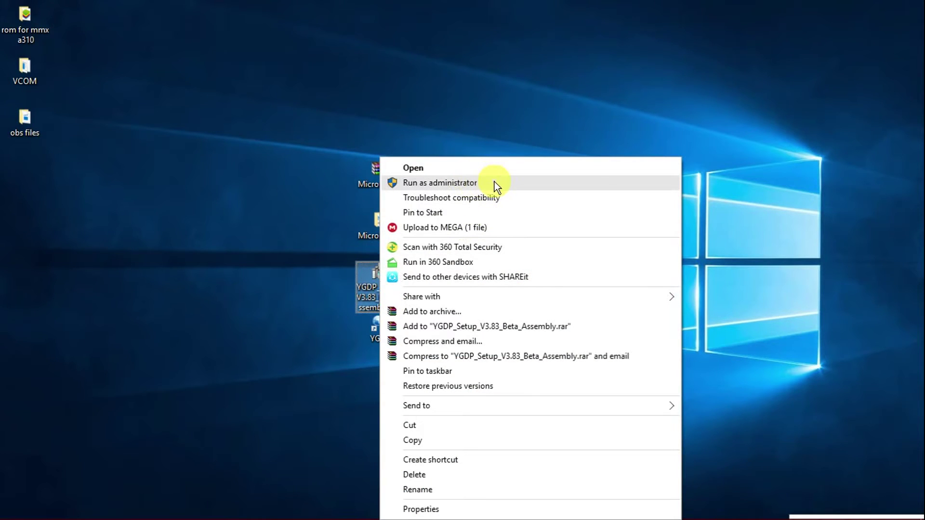
click(250, 345)
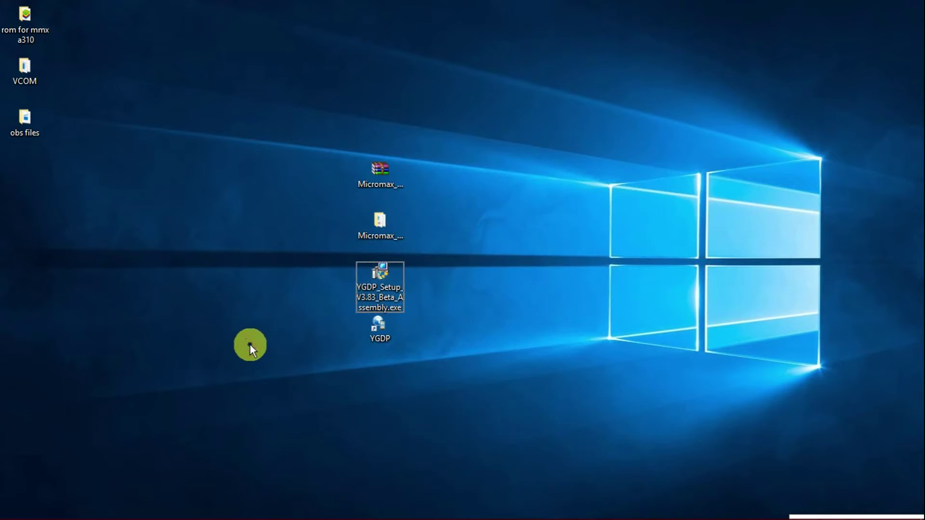
click(386, 335)
right_click(387, 335)
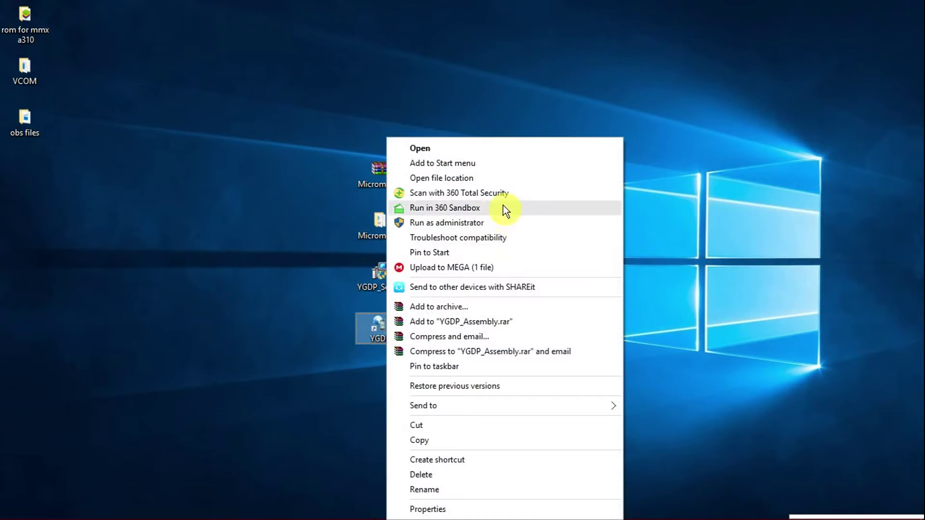
click(453, 228)
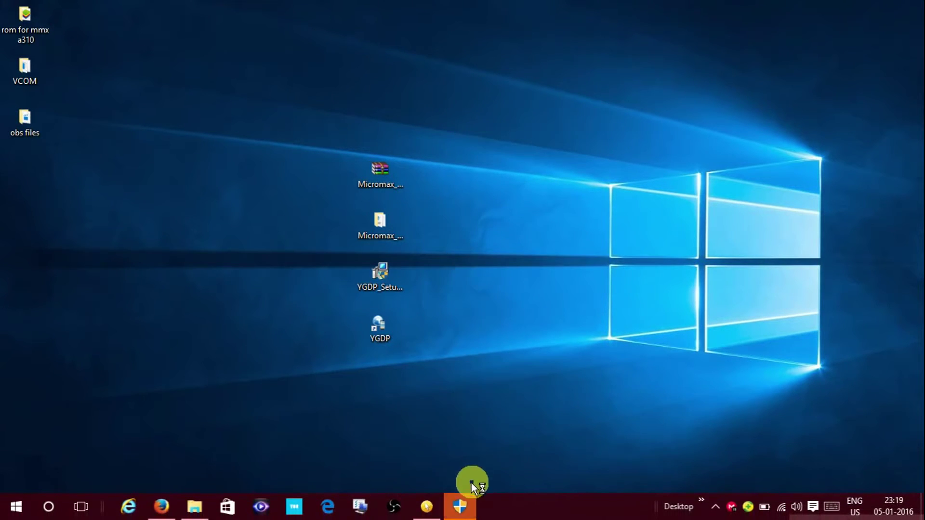
Approve the UAC prompt and log in to YGDP as Assembly with the account password
click(470, 501)
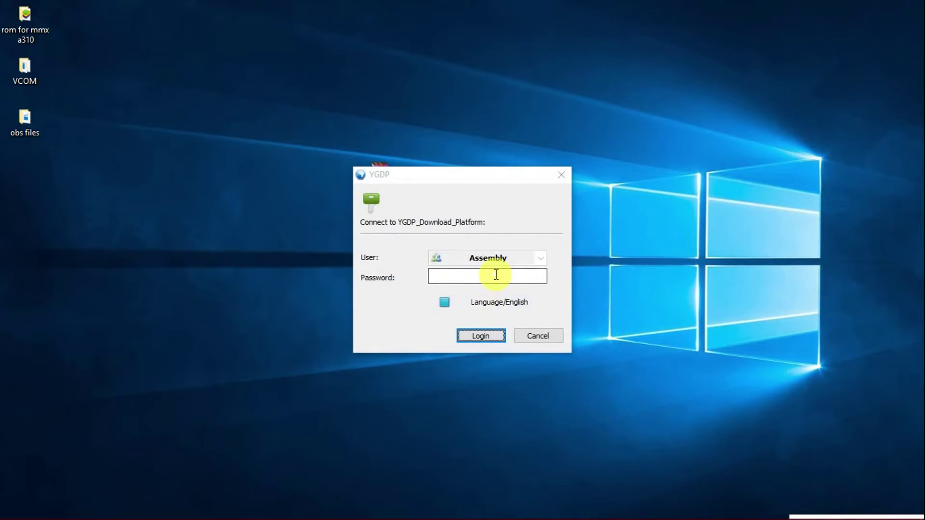
click(496, 275)
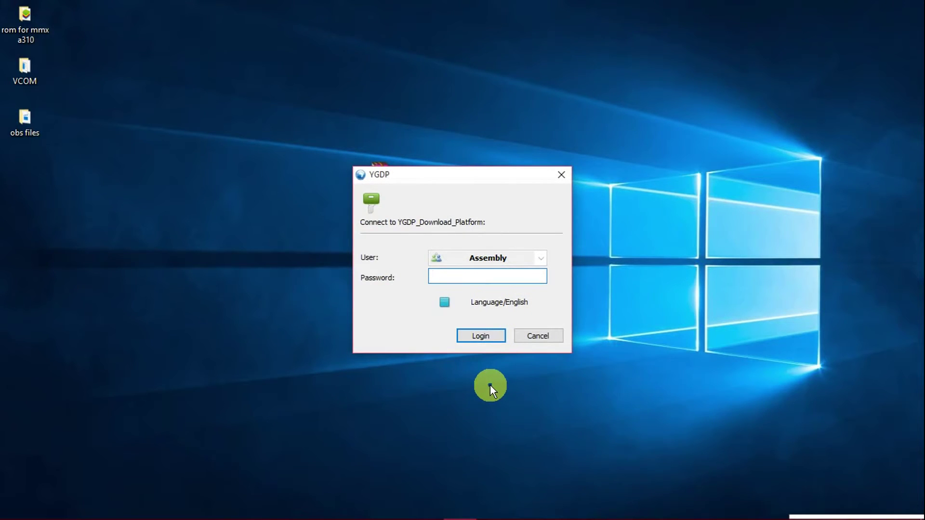
text(123)
click(481, 339)
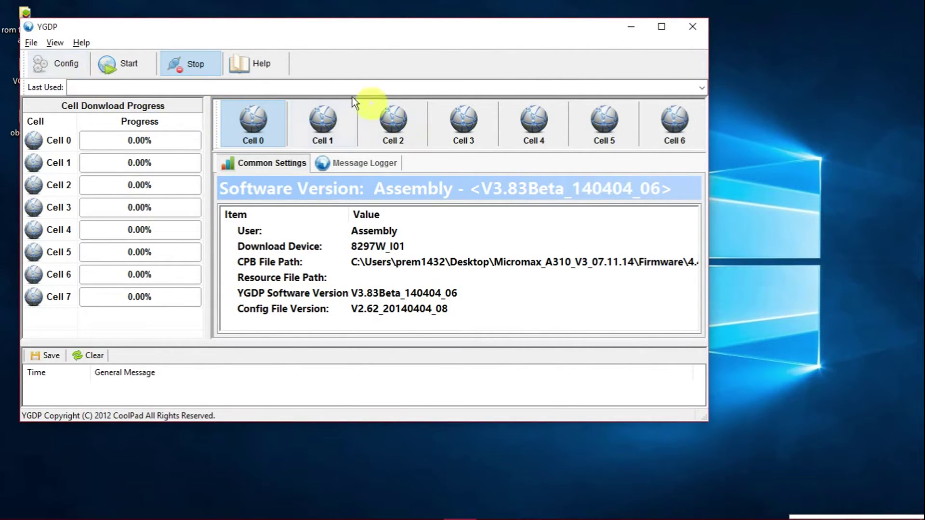
Load 4.4.032.P0.141106.8297W_I01.CPB in Download Configuration, then close the configuration window
click(68, 63)
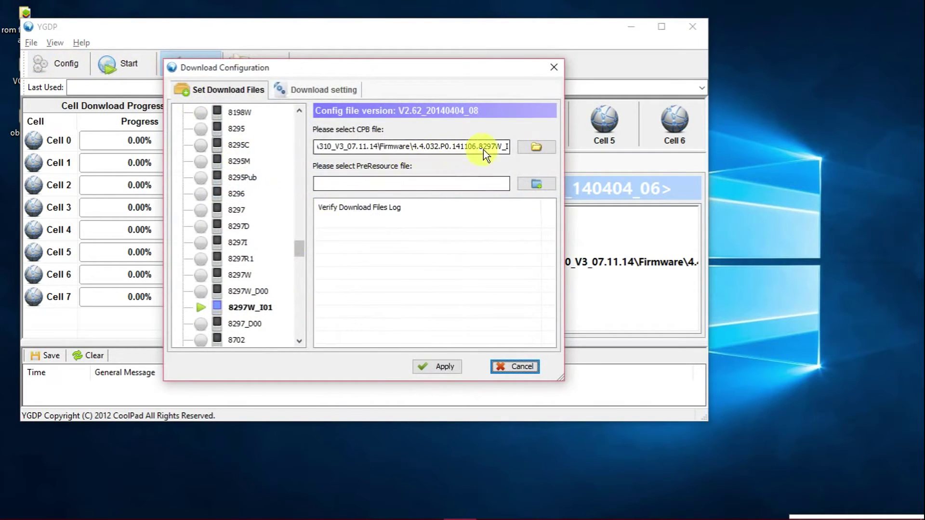
click(534, 146)
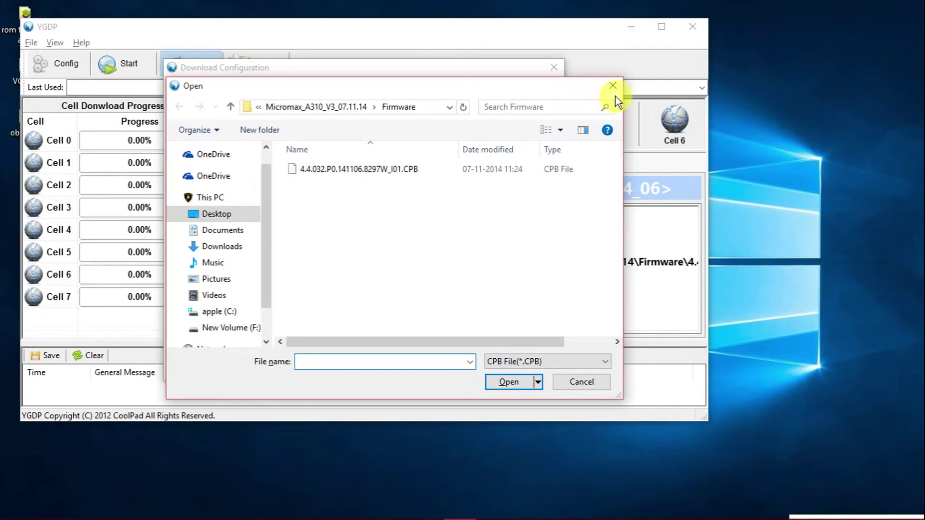
click(405, 170)
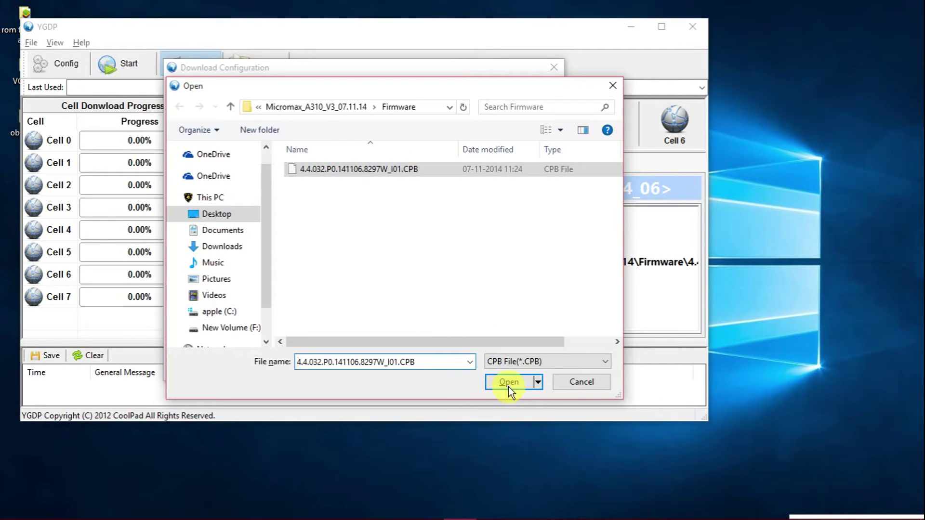
click(508, 383)
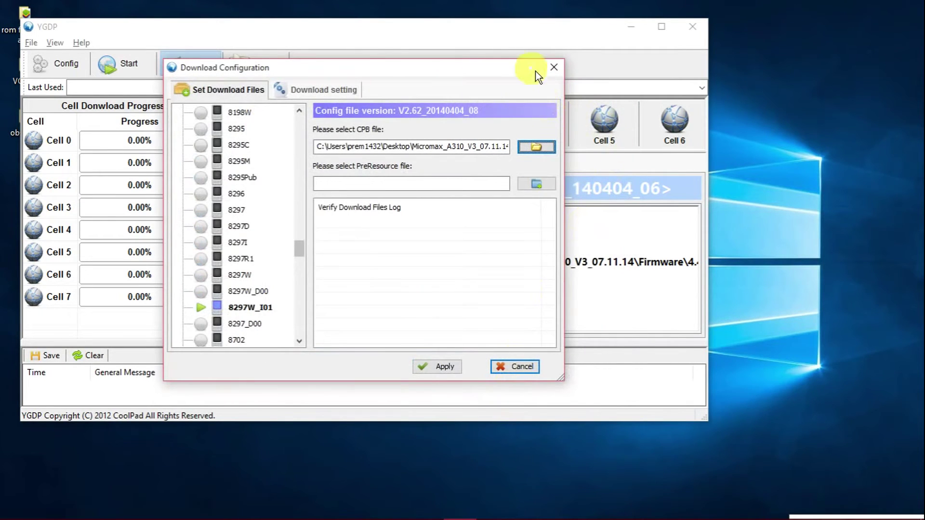
click(555, 68)
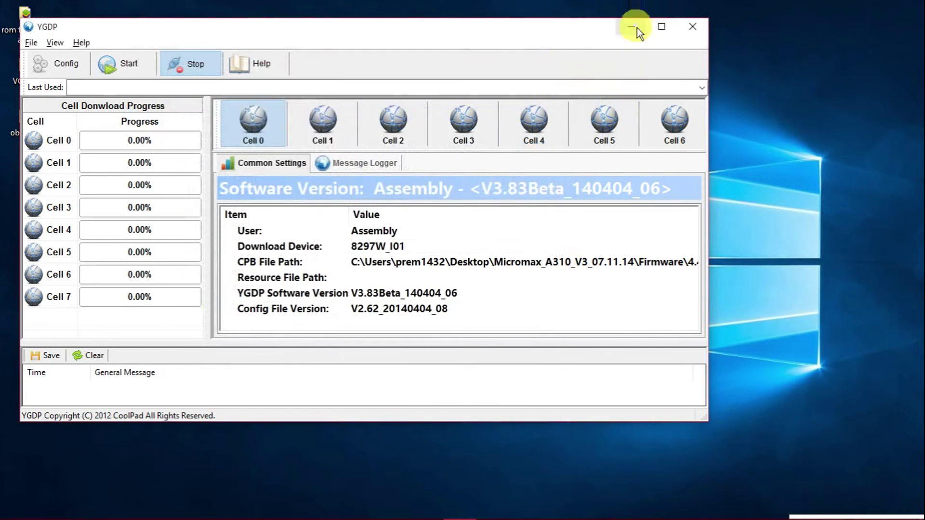
Minimize YGDP, view the Micromax_A310_V3_07.11.14 Firmware folder, then minimize Explorer
click(632, 22)
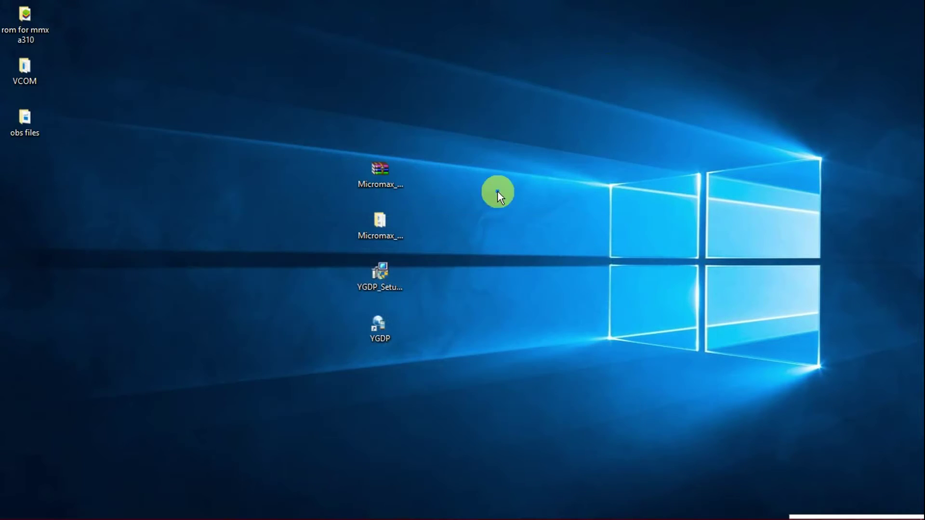
double_click(383, 232)
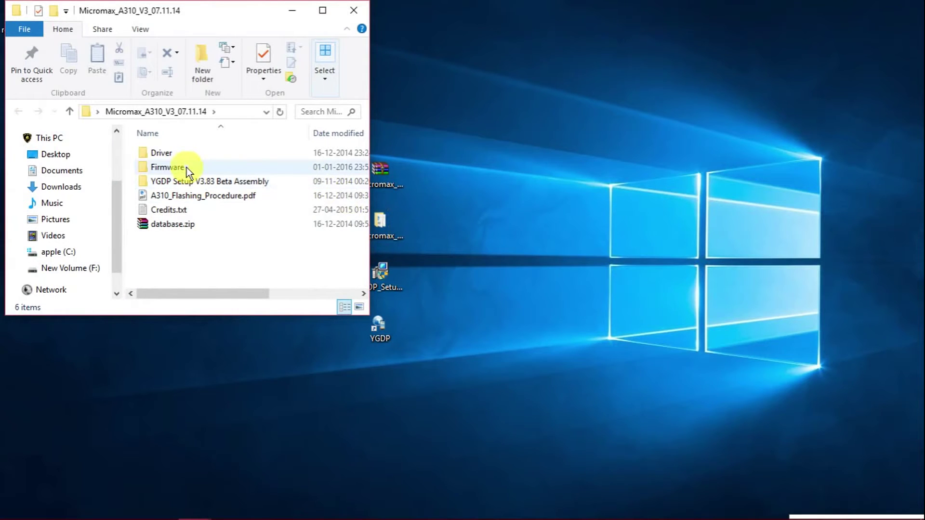
double_click(186, 167)
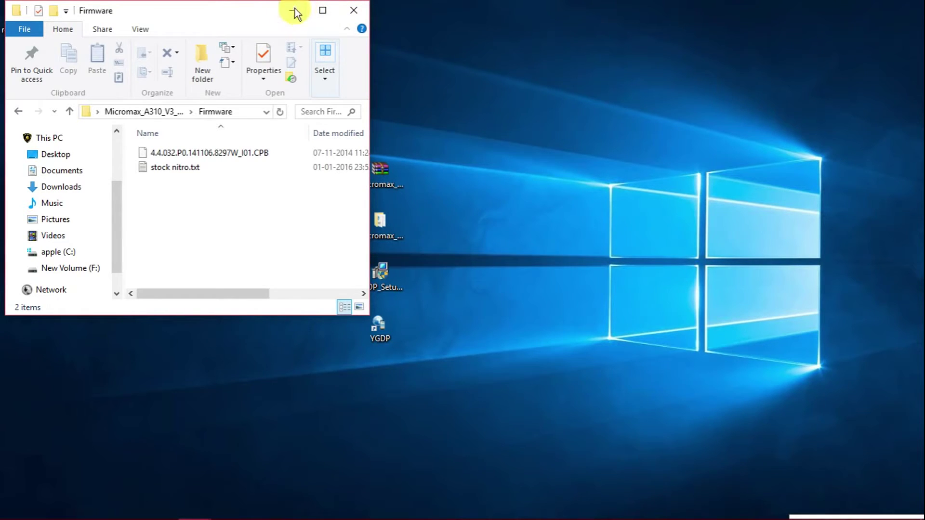
click(295, 11)
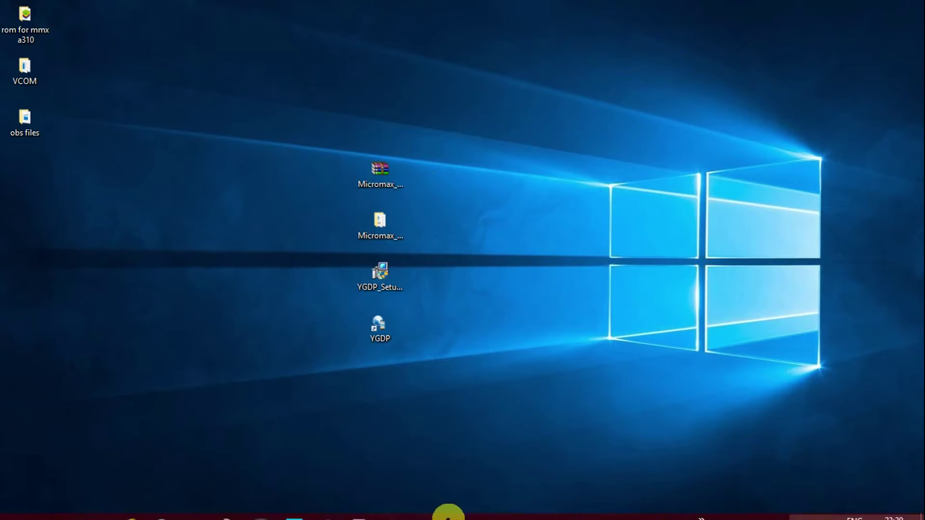
Restore YGDP and reopen Download Configuration showing the A310 CPB file and device 8297W_I01
click(460, 510)
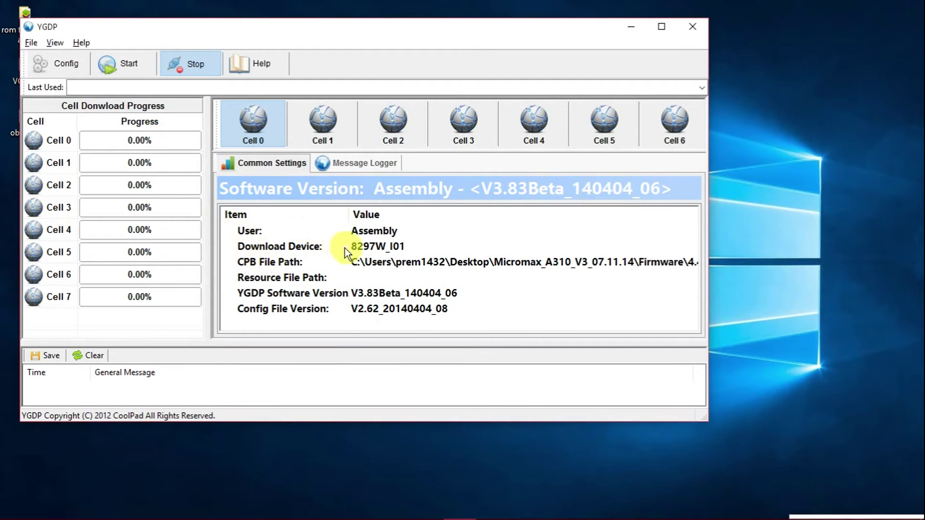
click(47, 62)
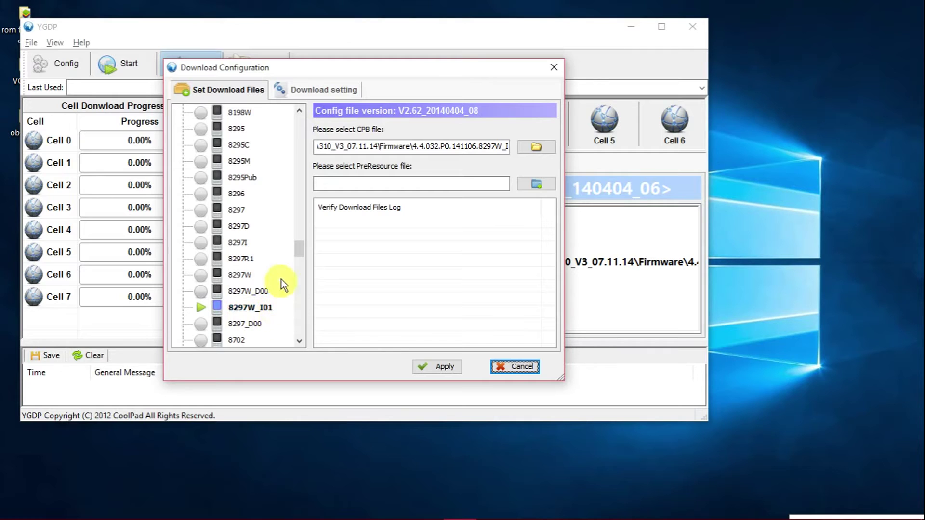
Verify the CPB path ends in 8297W_I01.CPB and apply the download configuration
mouse_move(304, 252)
mouse_down()
mouse_move(314, 221)
mouse_move(312, 287)
mouse_move(304, 180)
mouse_move(302, 304)
mouse_move(304, 124)
mouse_move(308, 255)
mouse_up()
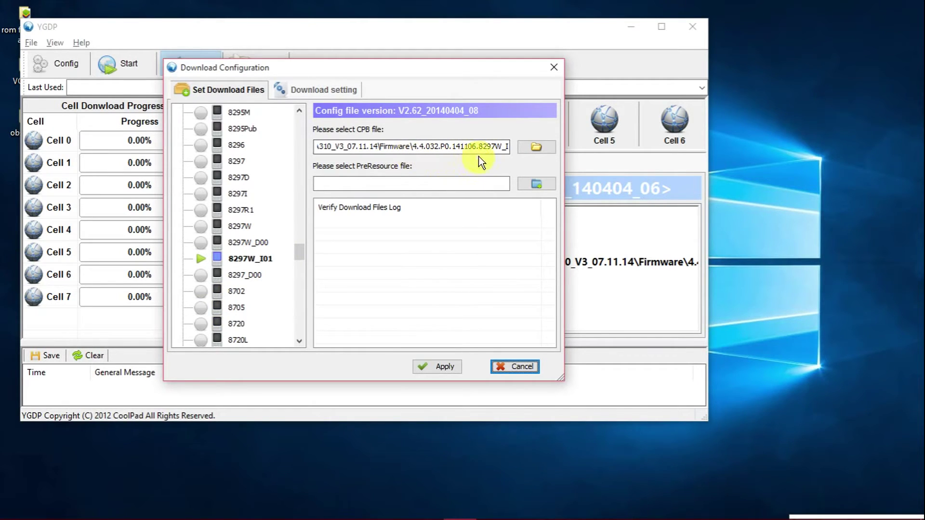
click(497, 147)
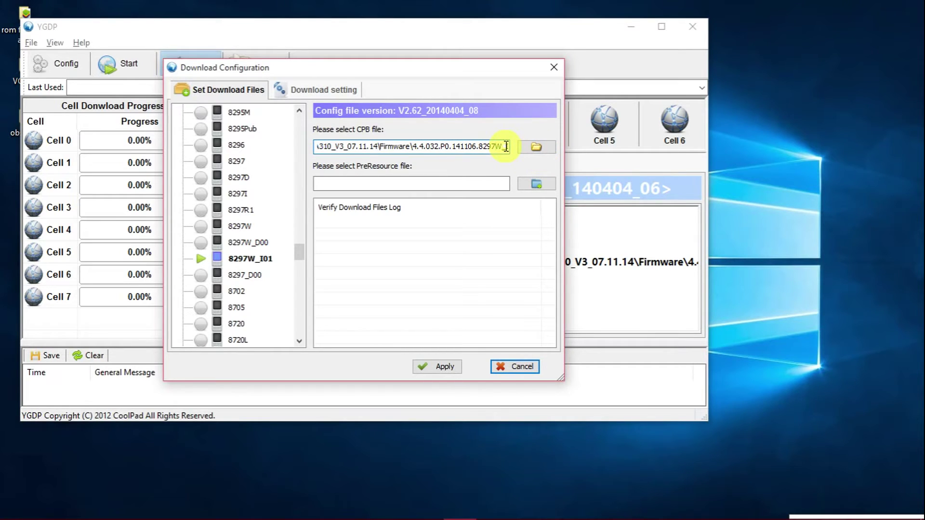
click(506, 146)
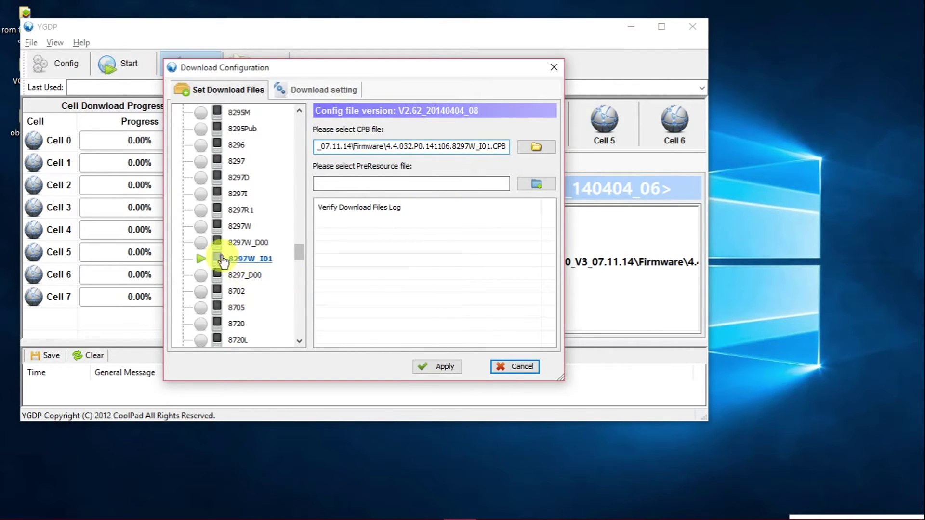
click(443, 370)
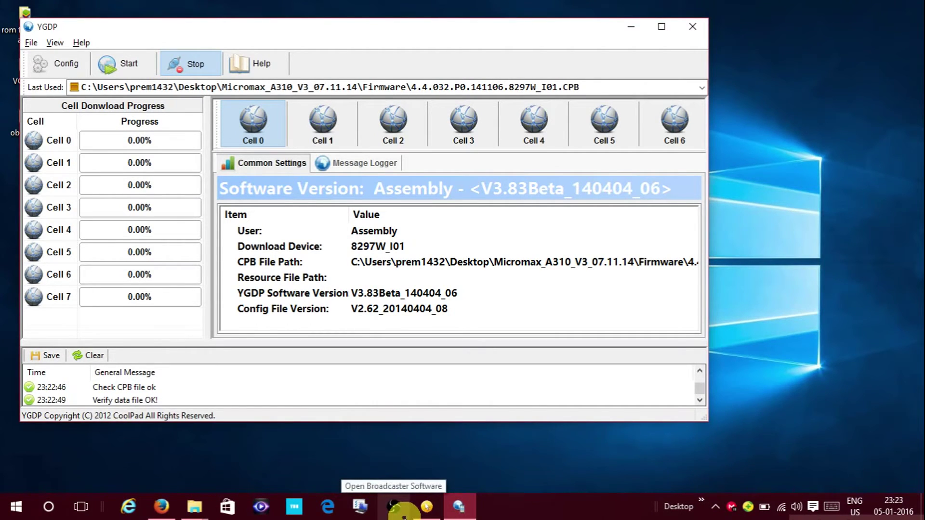
click(714, 507)
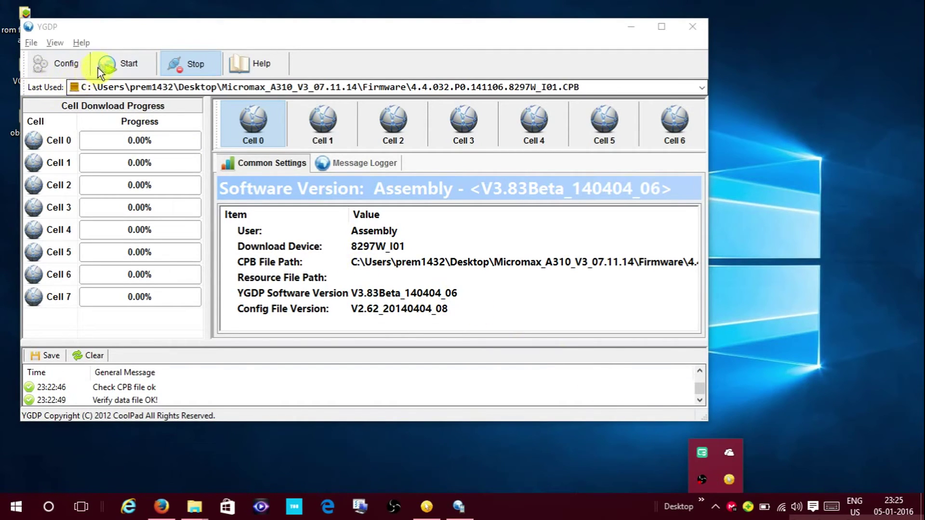
Start the download and let Cell 0 flash the A310 firmware to 100.00%
click(114, 71)
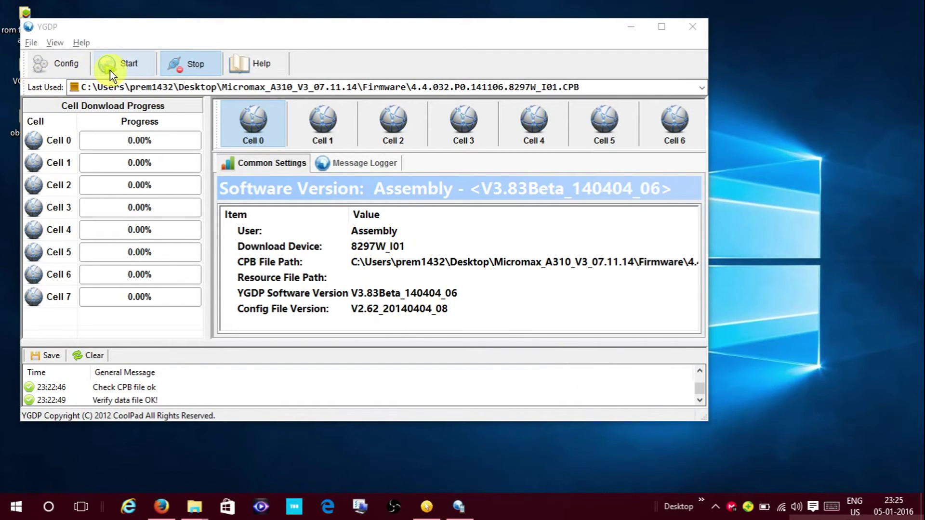
click(110, 71)
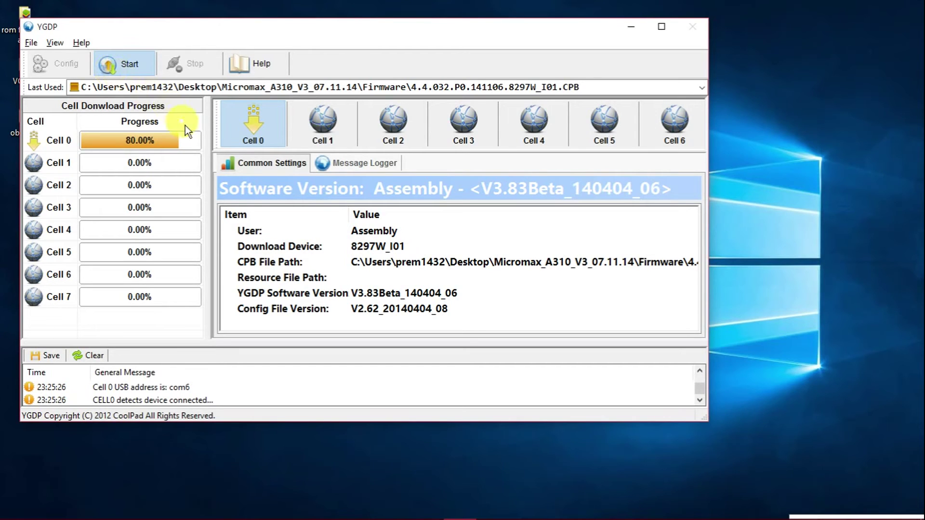
mouse_move(481, 514)
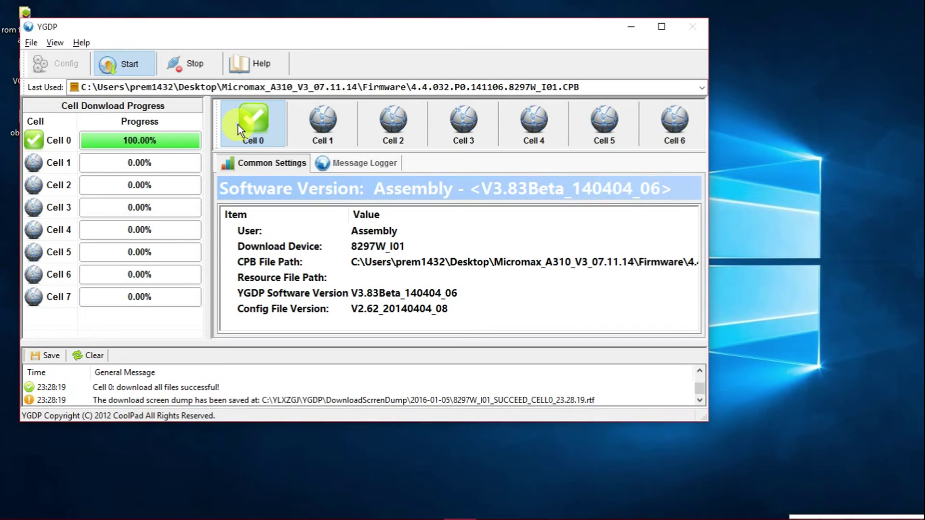
Save the download log under the file name a310.txt in the Firmware folder
click(46, 357)
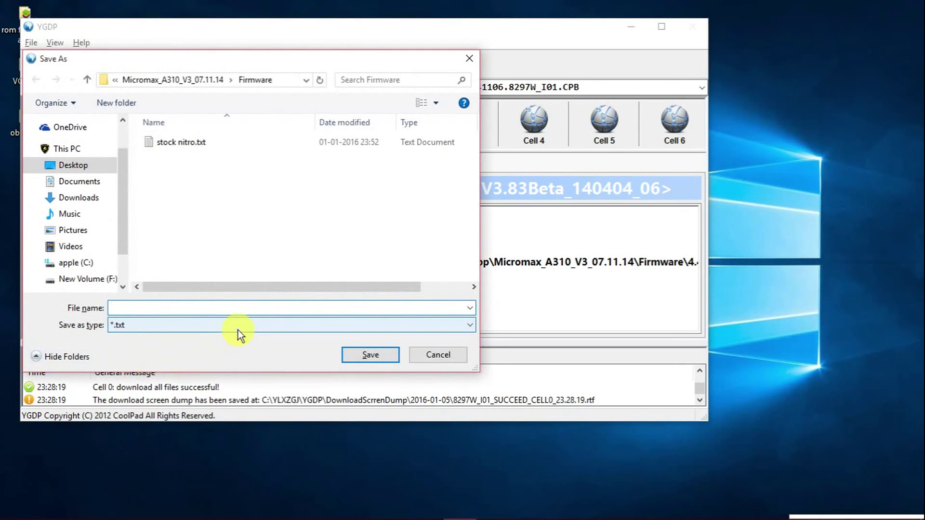
text(a310)
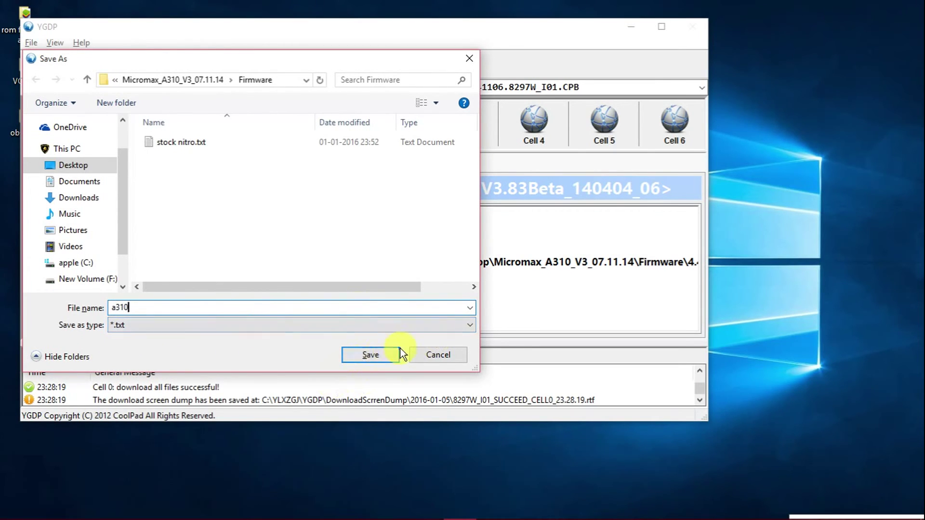
click(384, 356)
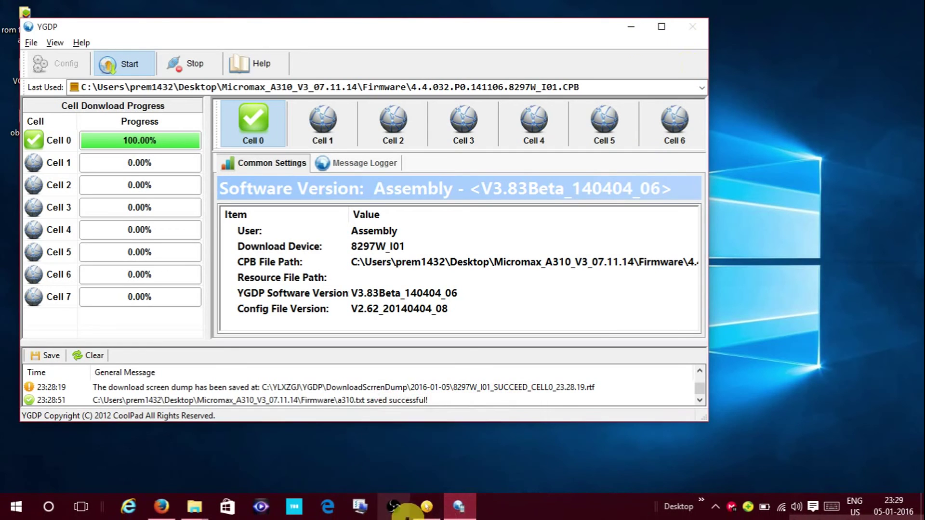
Bring up the OBS window from the system tray's hidden icons
click(713, 513)
click(702, 481)
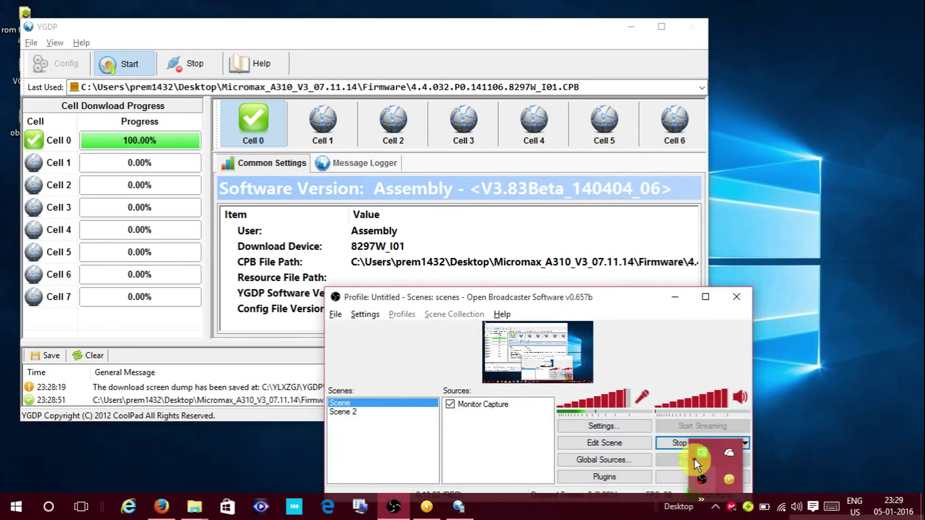